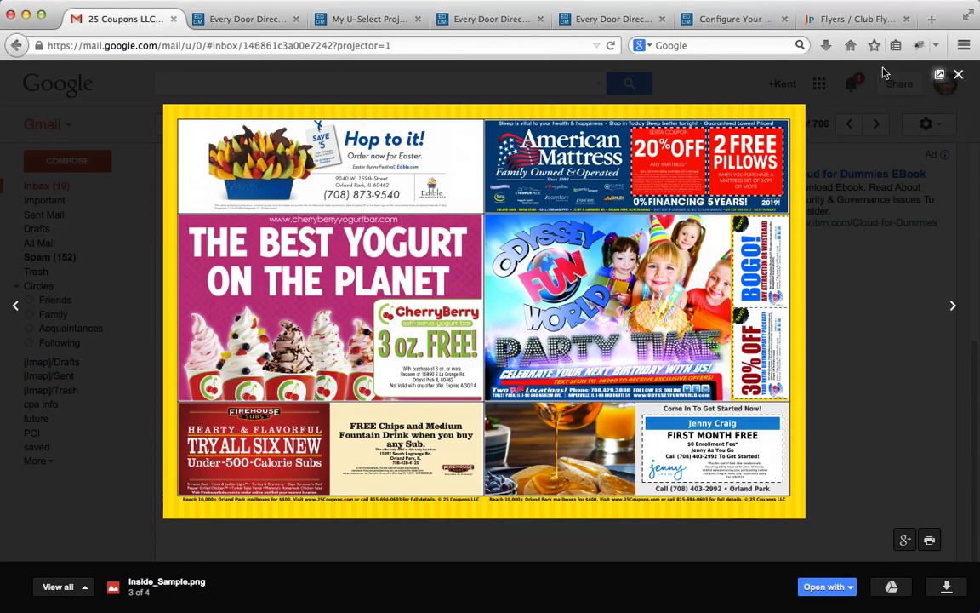
Close the attachment preview and view the Every Door Direct Mail pricing tables for flyers and postcards.
{"action": "left_click", "coordinate": [958, 76]}
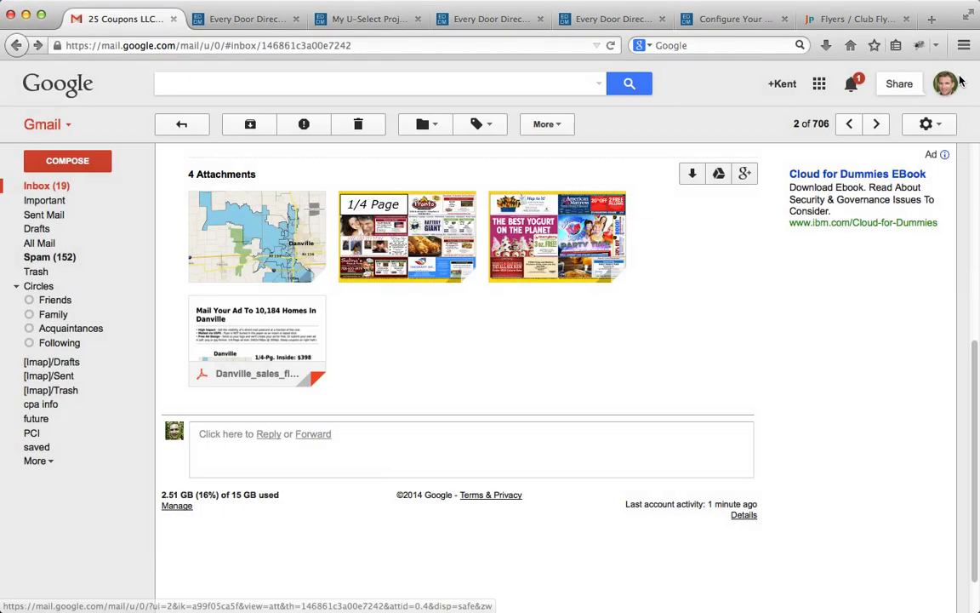
{"action": "left_click", "coordinate": [246, 20]}
{"action": "scroll", "coordinate": [163, 213], "scroll_direction": "up", "scroll_amount": 3}
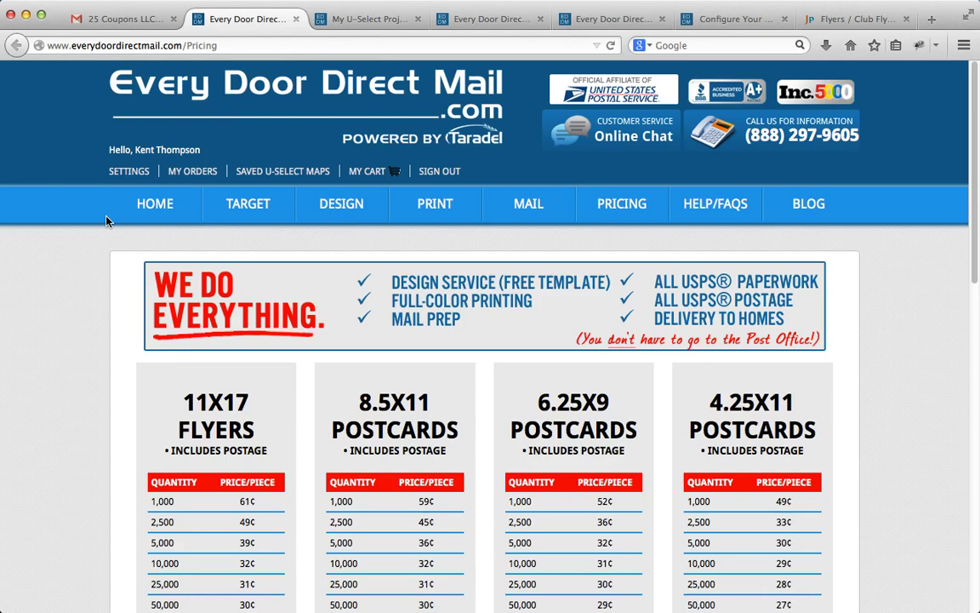
{"action": "scroll", "coordinate": [105, 220], "scroll_direction": "down", "scroll_amount": 2}
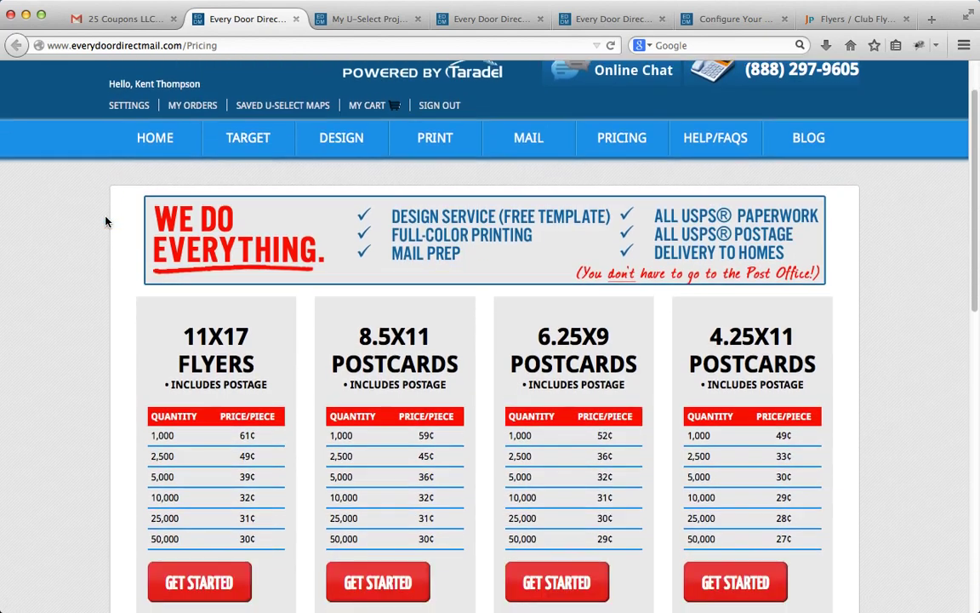
{"action": "scroll", "coordinate": [105, 220], "scroll_direction": "down", "scroll_amount": 2}
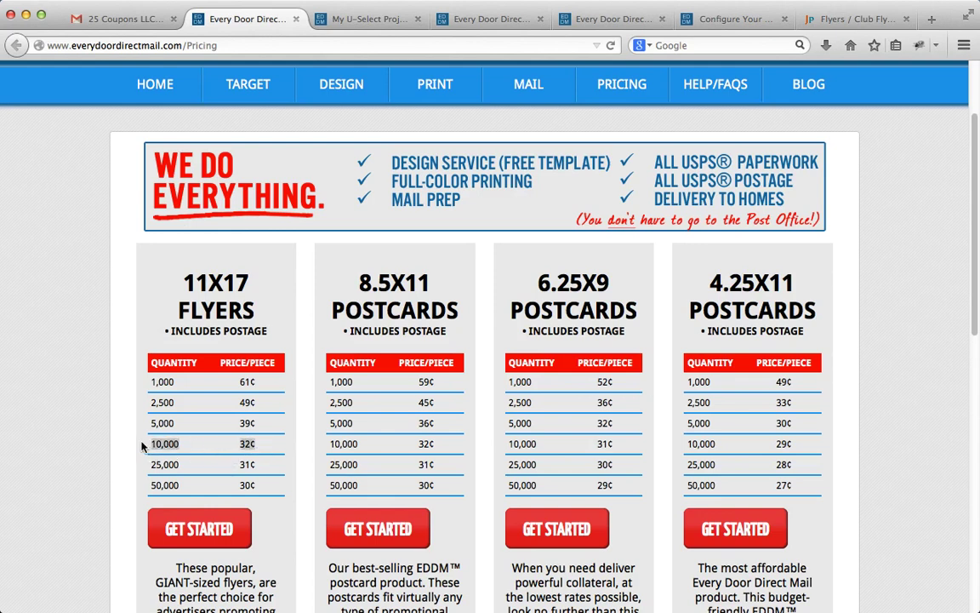
Highlight the 5,000, 10,000 and 2,500 quantity rows in the 11X17 flyers price table to review their per-piece prices.
{"action": "left_click", "coordinate": [250, 426]}
{"action": "left_click_drag", "start_coordinate": [250, 426], "coordinate": [150, 430]}
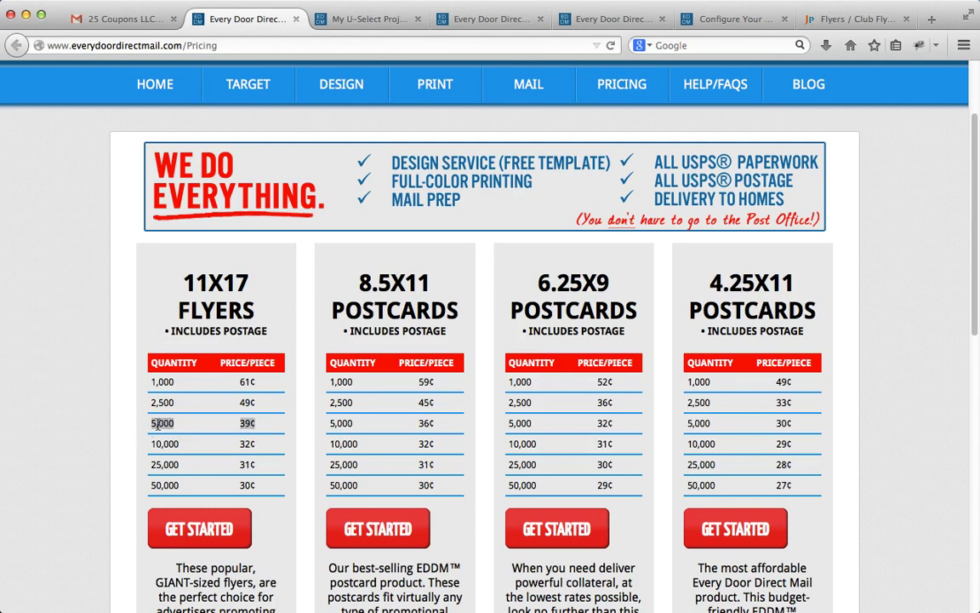
{"action": "left_click_drag", "start_coordinate": [148, 444], "coordinate": [270, 451]}
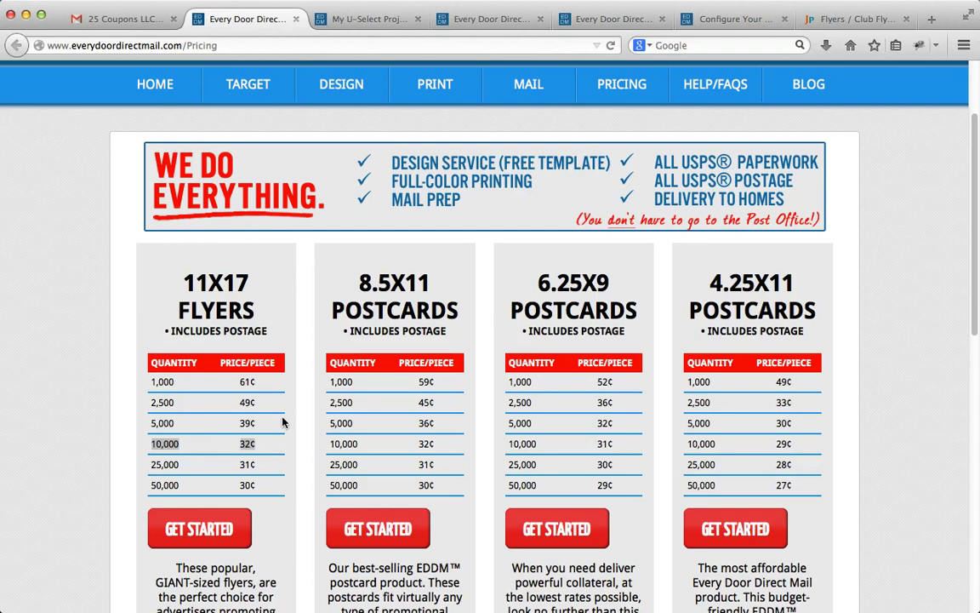
{"action": "scroll", "coordinate": [283, 422], "scroll_direction": "up", "scroll_amount": 1}
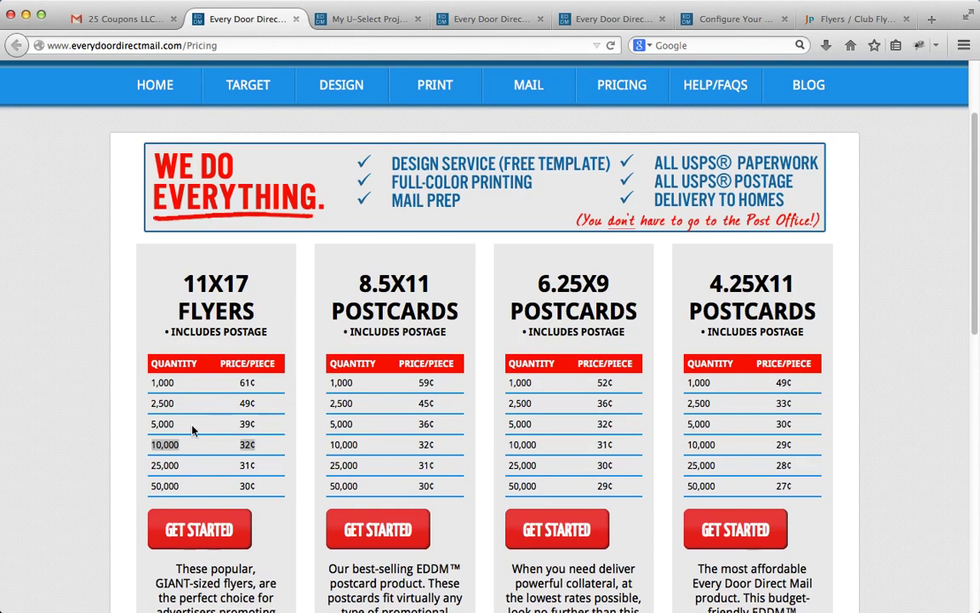
{"action": "left_click_drag", "start_coordinate": [151, 402], "coordinate": [257, 410]}
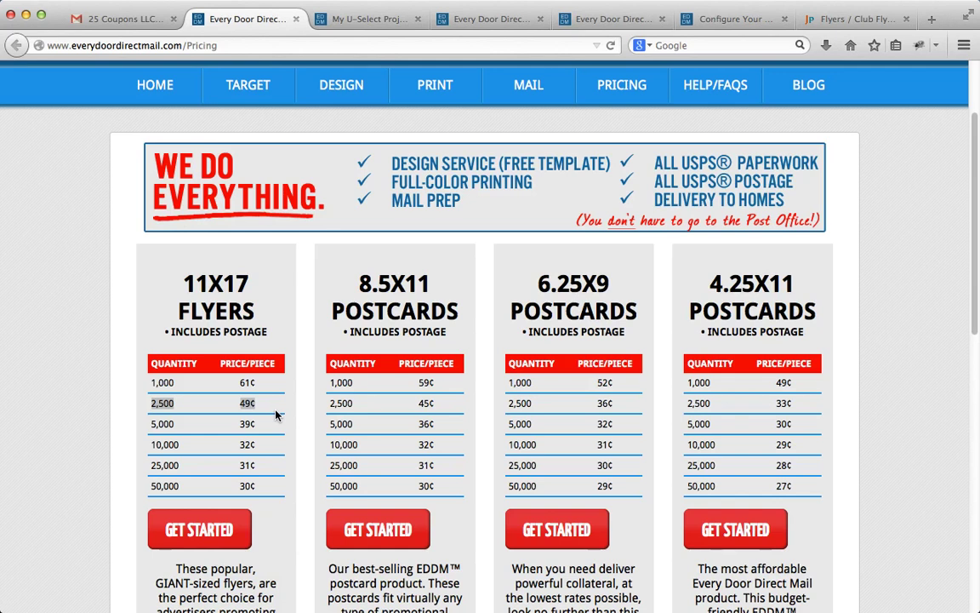
{"action": "left_click", "coordinate": [292, 420]}
{"action": "scroll", "coordinate": [436, 453], "scroll_direction": "up", "scroll_amount": 1}
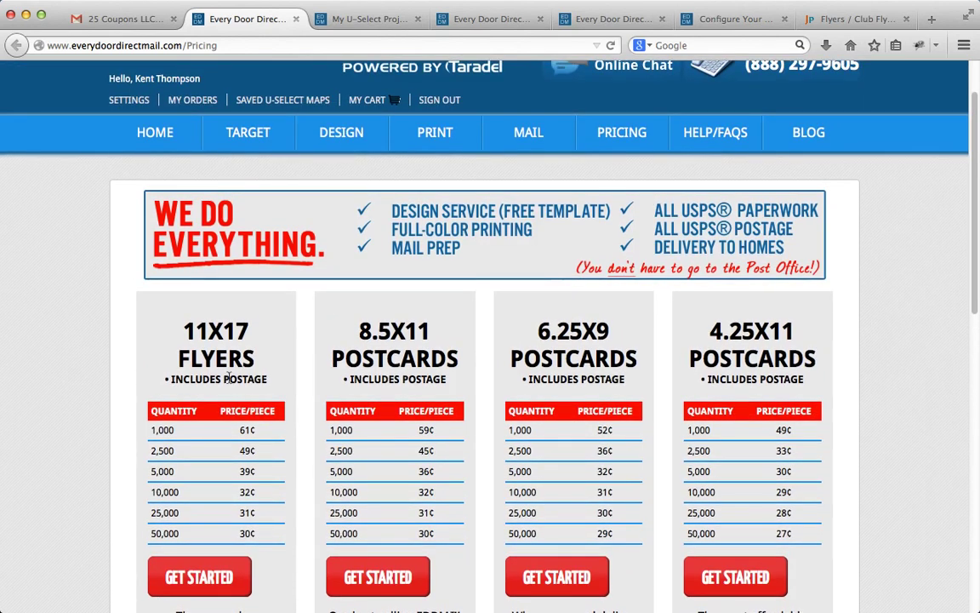
Preview the Inside_Sample.png attachment in the Gmail message and close the preview.
{"action": "left_click", "coordinate": [101, 11]}
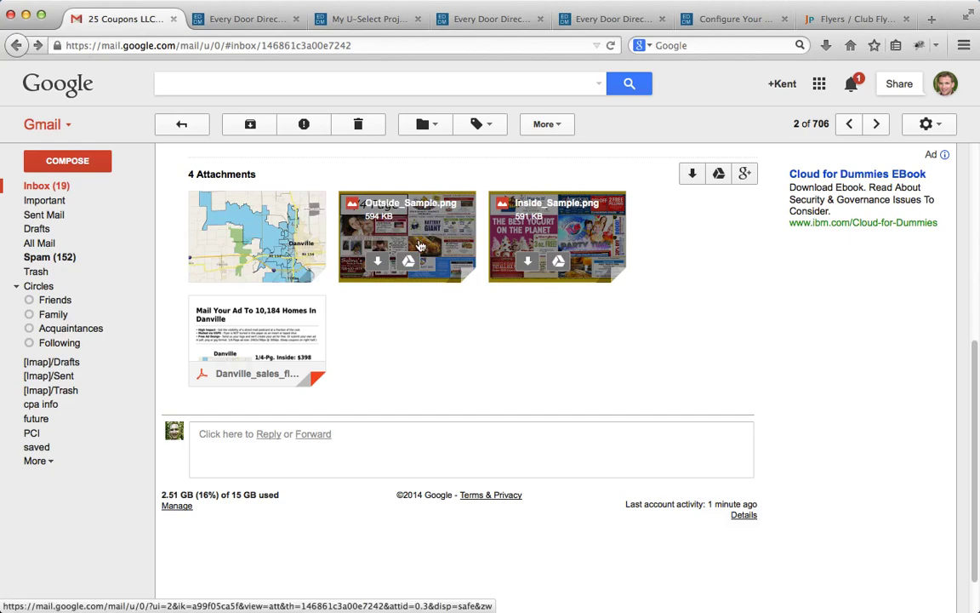
{"action": "left_click", "coordinate": [548, 237]}
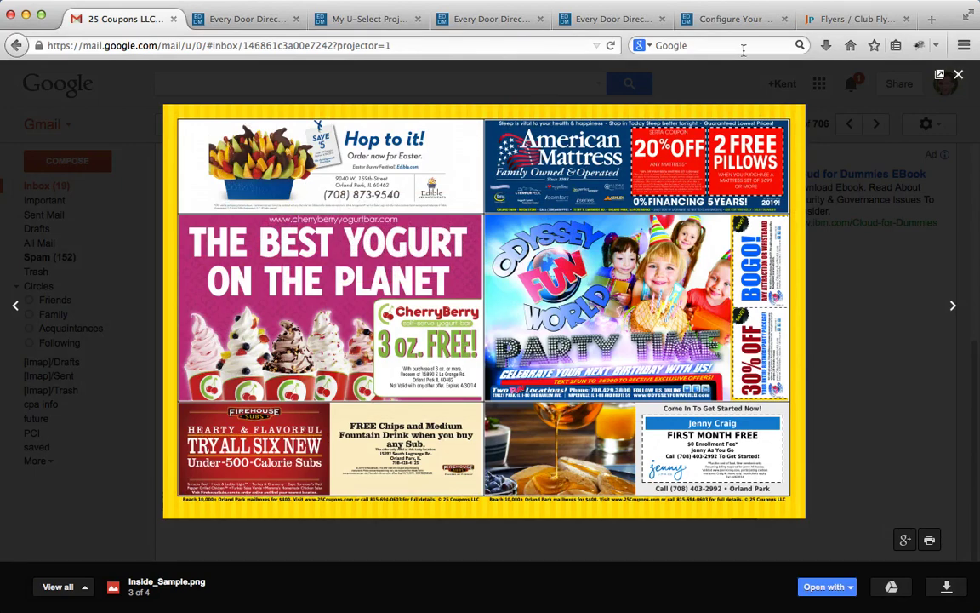
{"action": "left_click", "coordinate": [958, 74]}
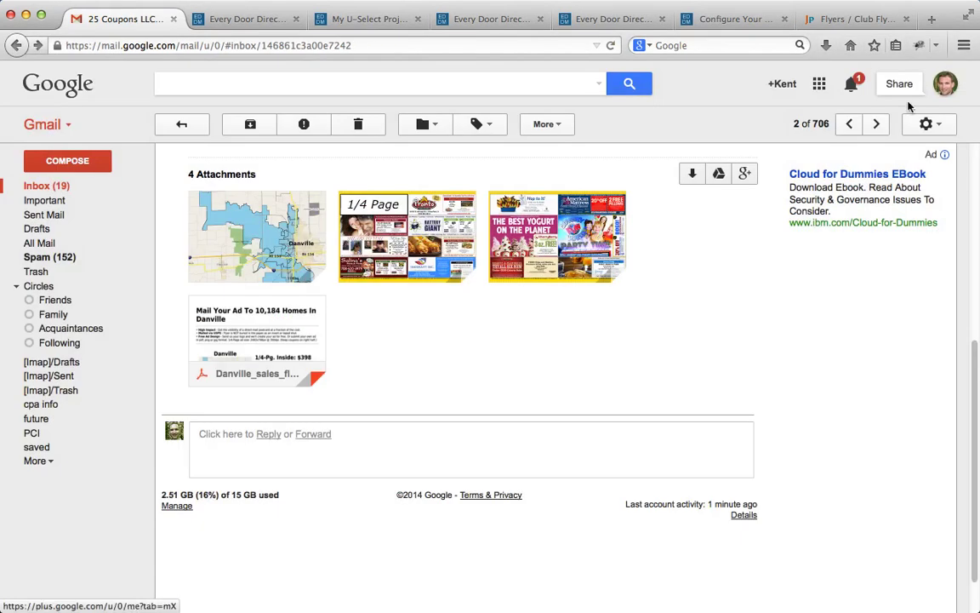
Return to Every Door Direct Mail and review the saved U-Select projects in the account.
{"action": "left_click", "coordinate": [237, 18]}
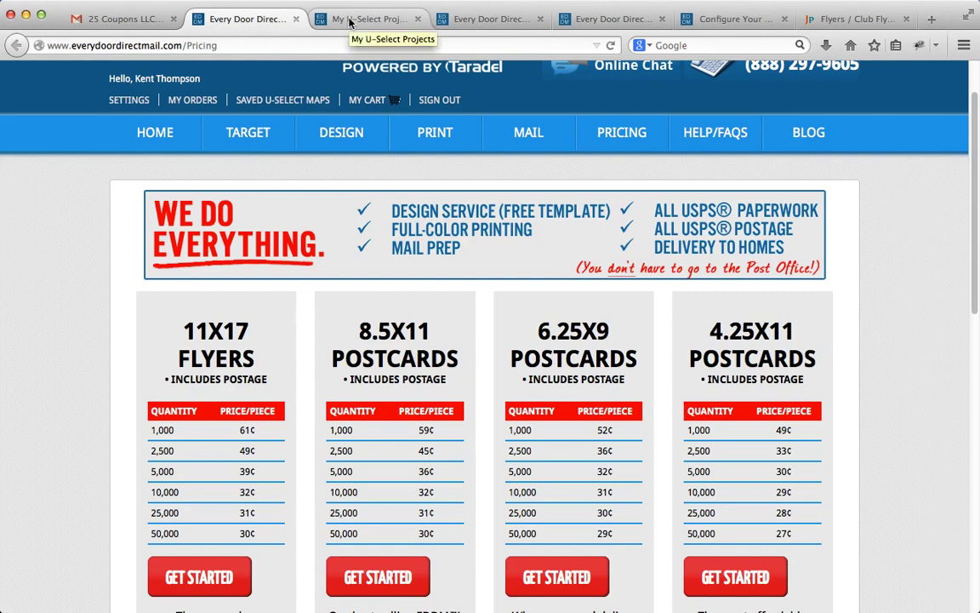
{"action": "left_click", "coordinate": [349, 21]}
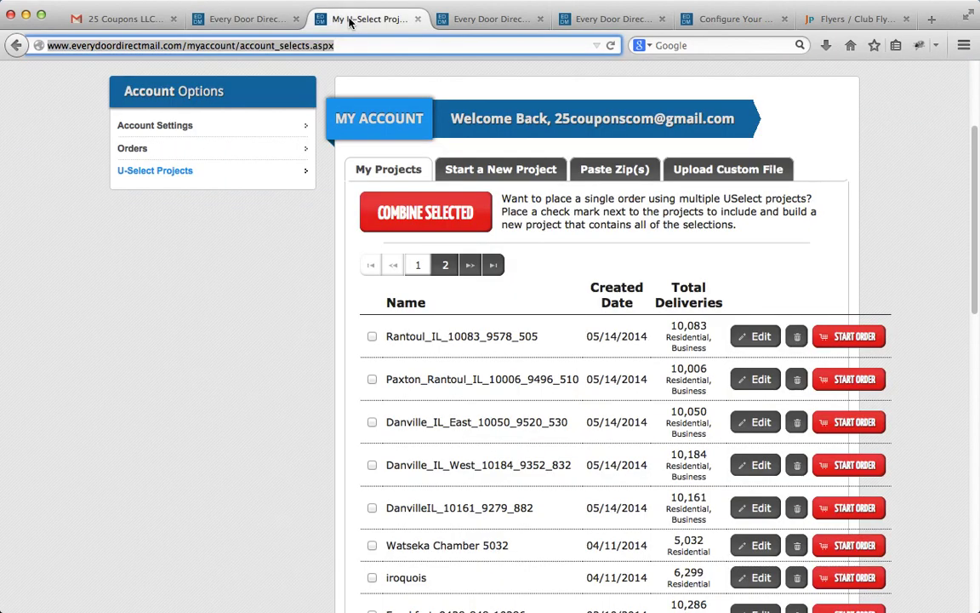
{"action": "scroll", "coordinate": [394, 180], "scroll_direction": "up", "scroll_amount": 4}
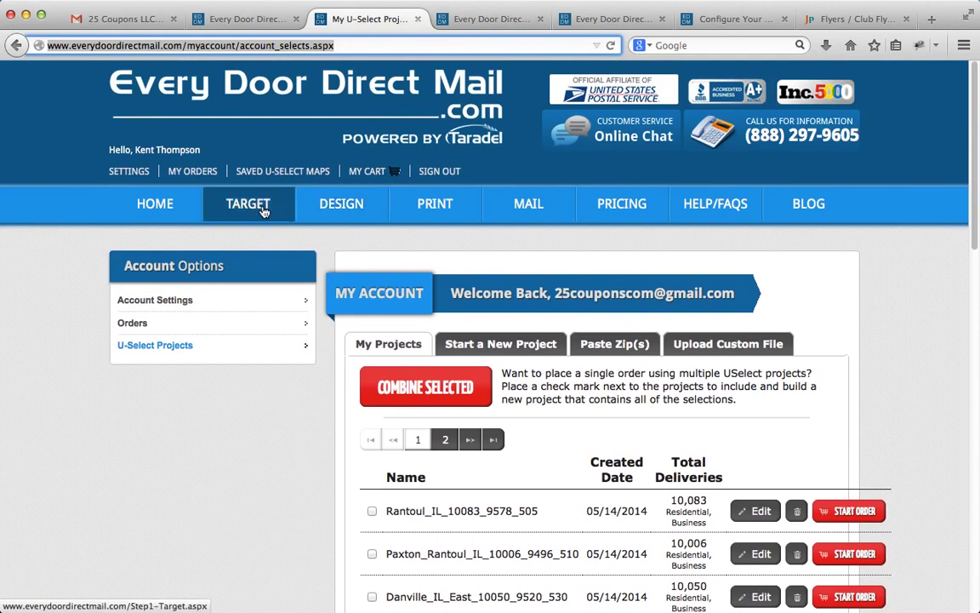
{"action": "scroll", "coordinate": [380, 199], "scroll_direction": "down", "scroll_amount": 2}
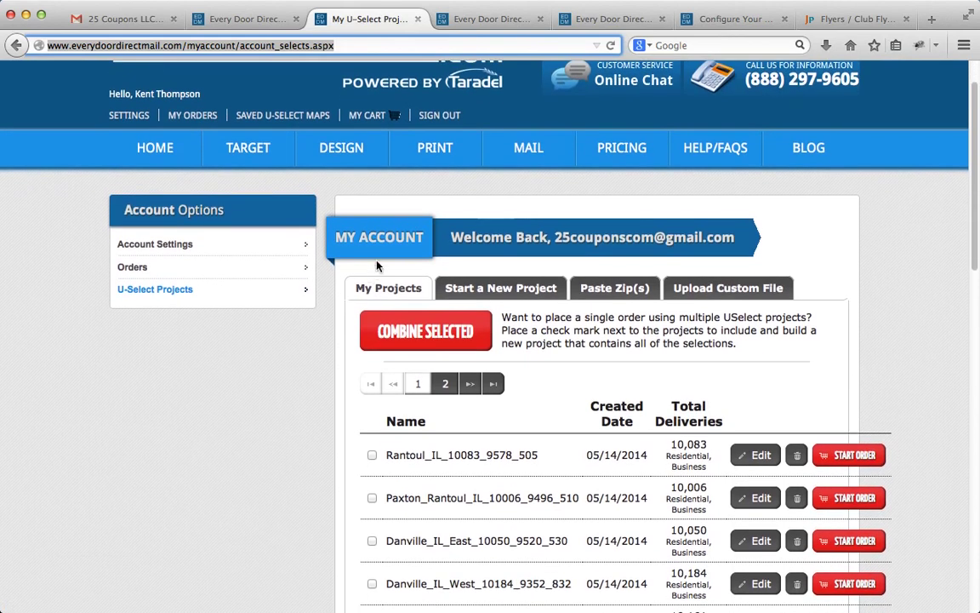
{"action": "scroll", "coordinate": [378, 267], "scroll_direction": "down", "scroll_amount": 4}
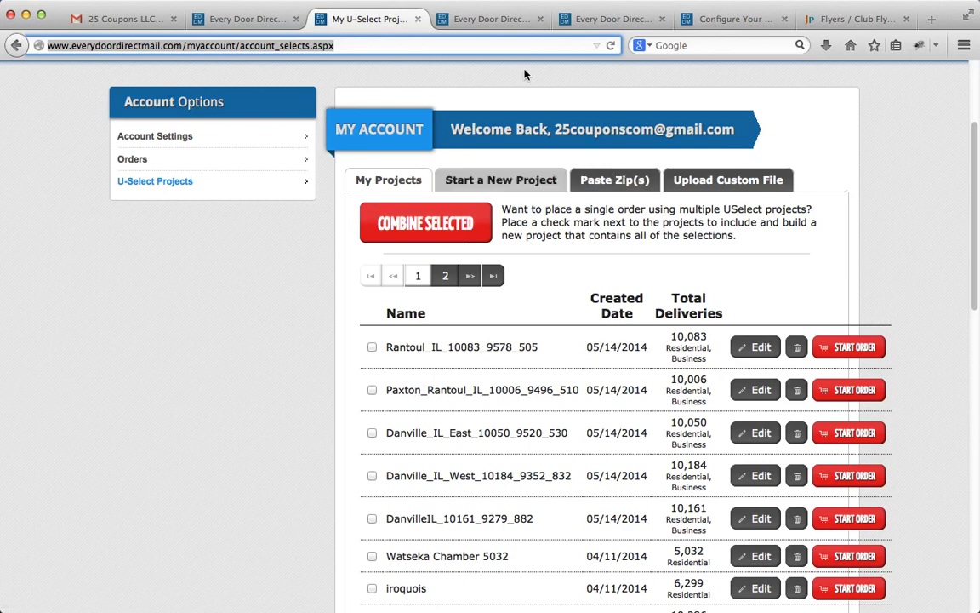
Open the Danville U-Select map, toggle the large southeastern carrier route off and on, and examine the selected routes.
{"action": "left_click", "coordinate": [489, 20]}
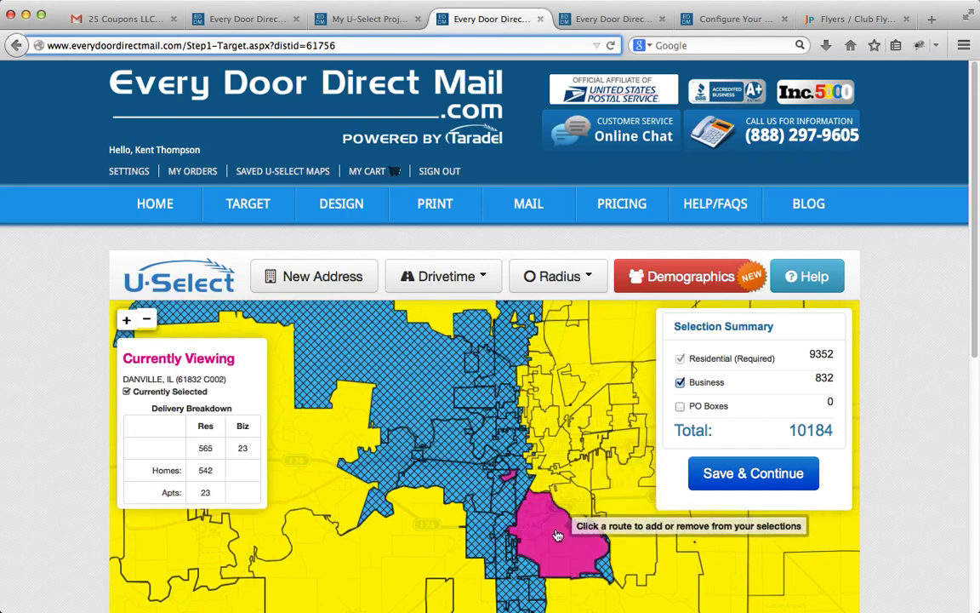
{"action": "left_click", "coordinate": [557, 536]}
{"action": "left_click", "coordinate": [558, 536]}
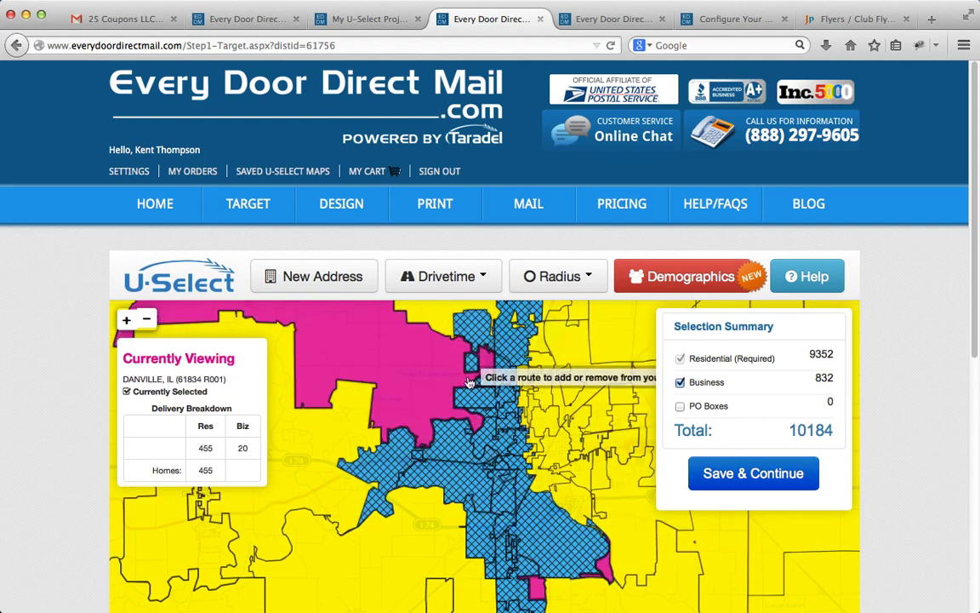
{"action": "scroll", "coordinate": [935, 424], "scroll_direction": "down", "scroll_amount": 2}
{"action": "scroll", "coordinate": [934, 424], "scroll_direction": "down", "scroll_amount": 3}
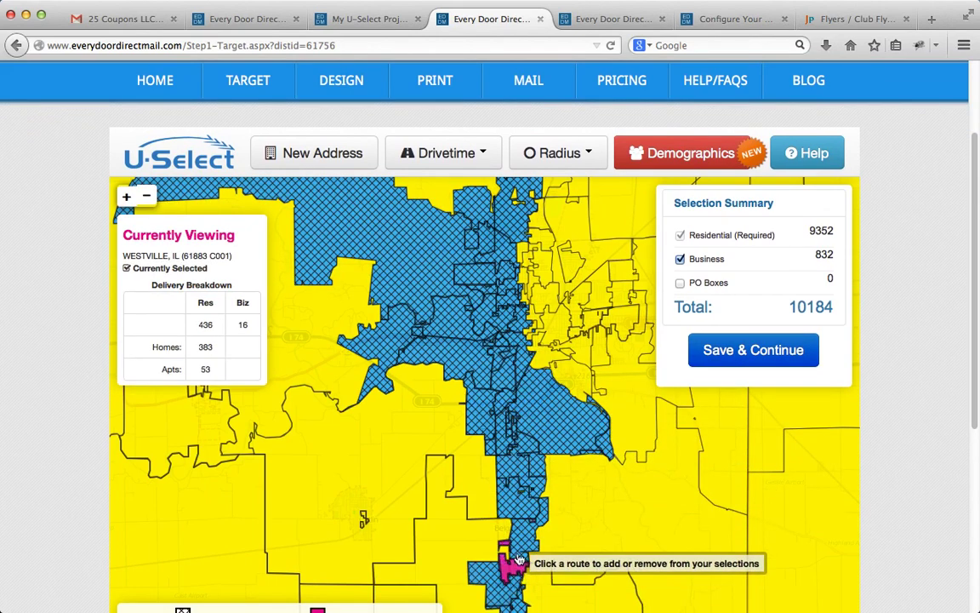
{"action": "scroll", "coordinate": [910, 330], "scroll_direction": "up", "scroll_amount": 3}
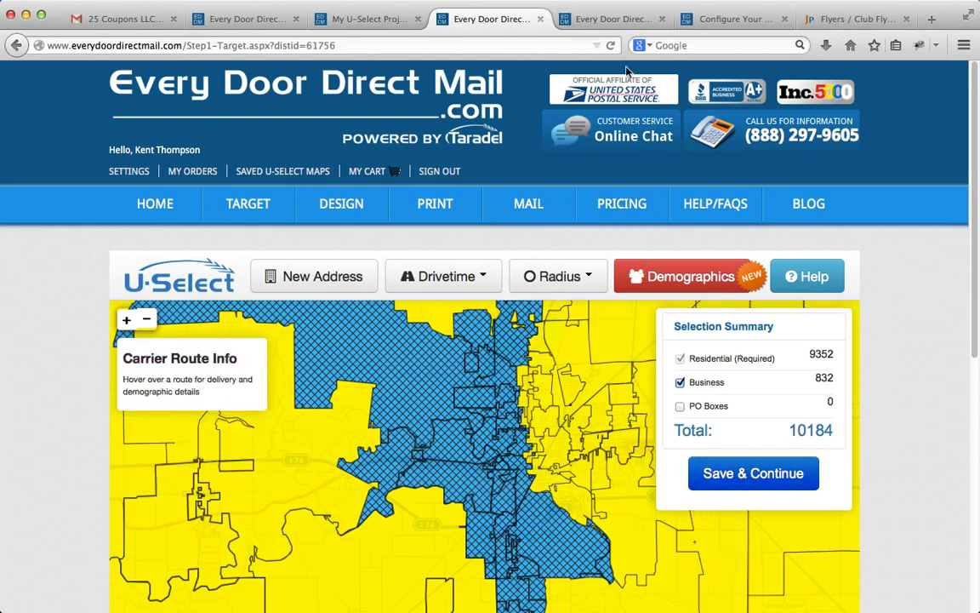
Open the target review for Danville_IL_West_10184_9352_832, bring up the map image's save and copy options, and dismiss them.
{"action": "left_click", "coordinate": [625, 18]}
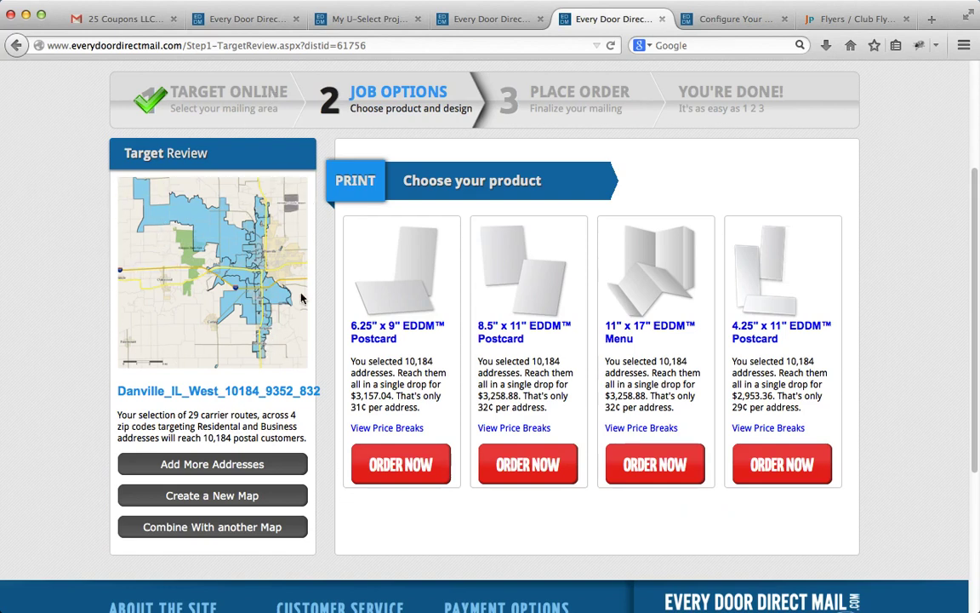
{"action": "right_click", "coordinate": [187, 297]}
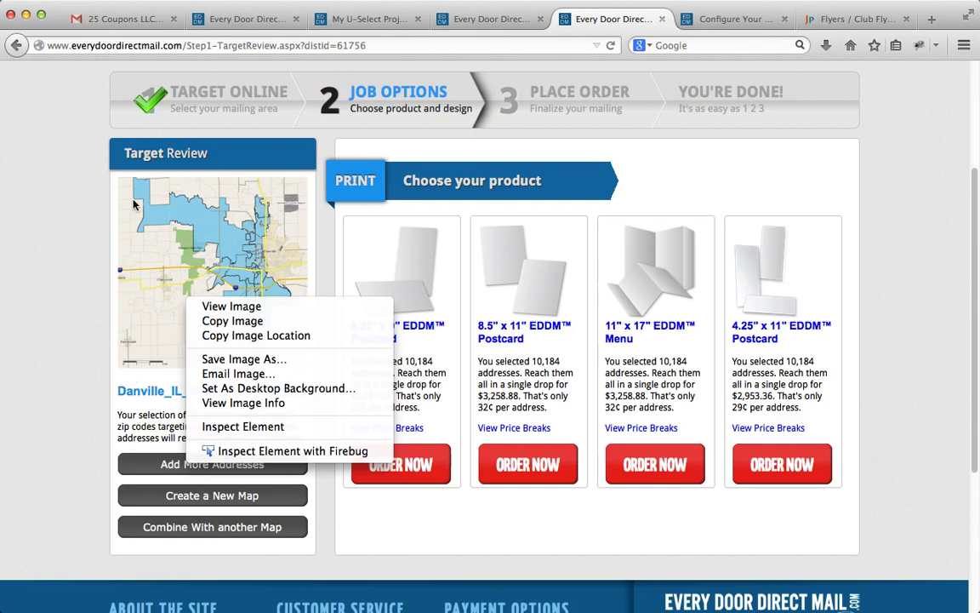
{"action": "left_click", "coordinate": [79, 268]}
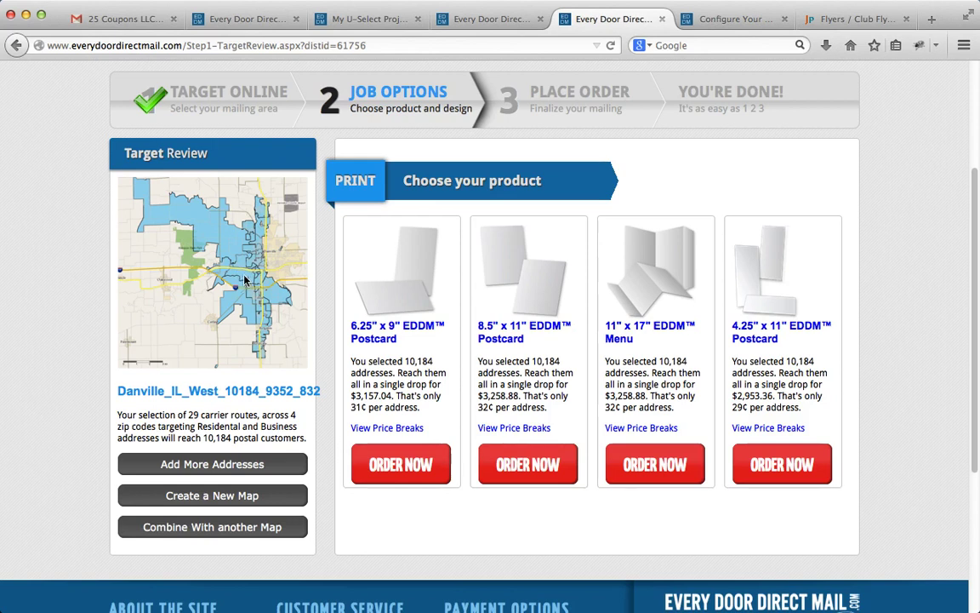
Preview the Danville_zone_map.png attachment in the Gmail message and close the preview.
{"action": "left_click", "coordinate": [116, 21]}
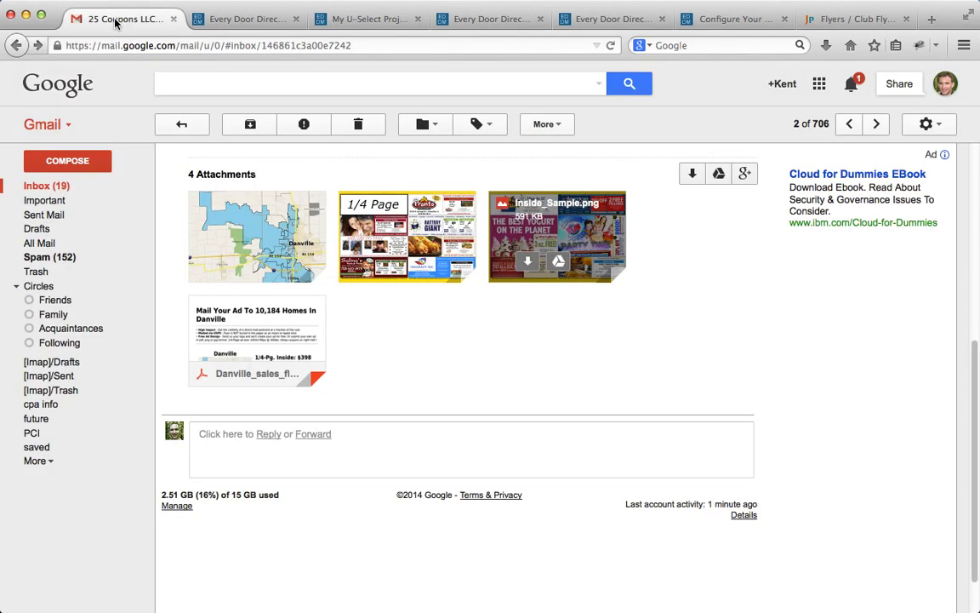
{"action": "left_click", "coordinate": [222, 209]}
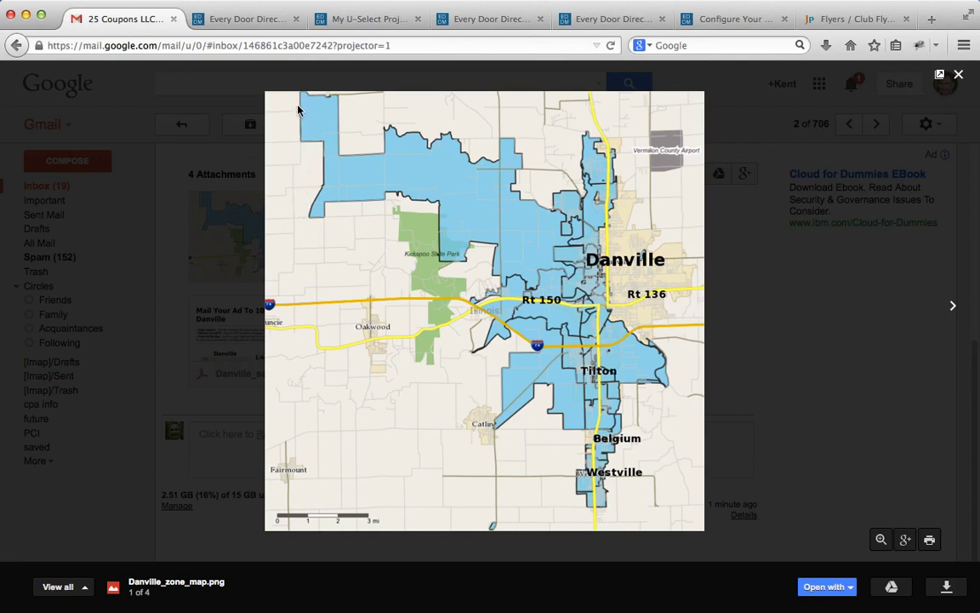
{"action": "left_click", "coordinate": [958, 75]}
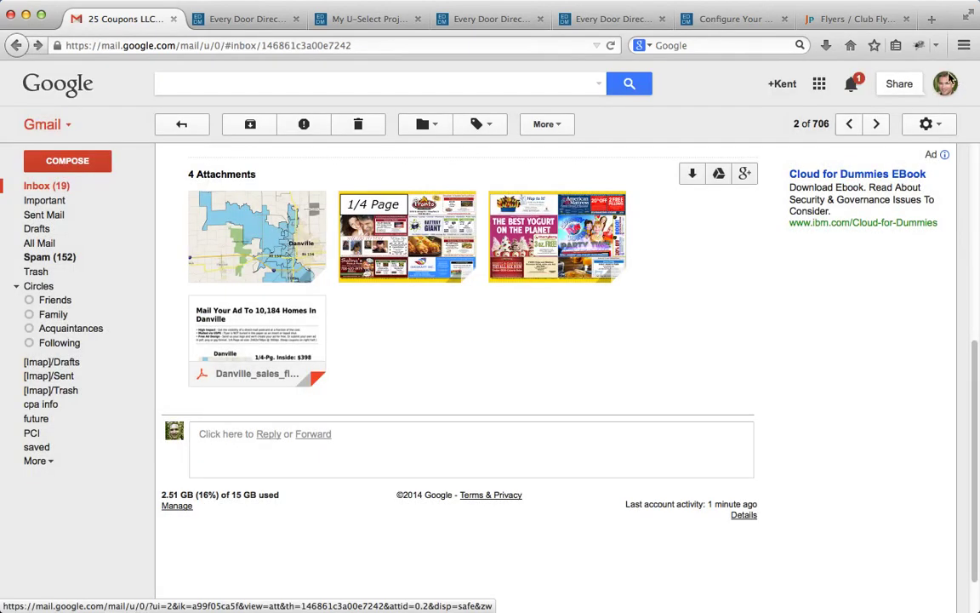
Go from the target review to the job options for the 11" x 17" EDDM Menu.
{"action": "left_click", "coordinate": [603, 21]}
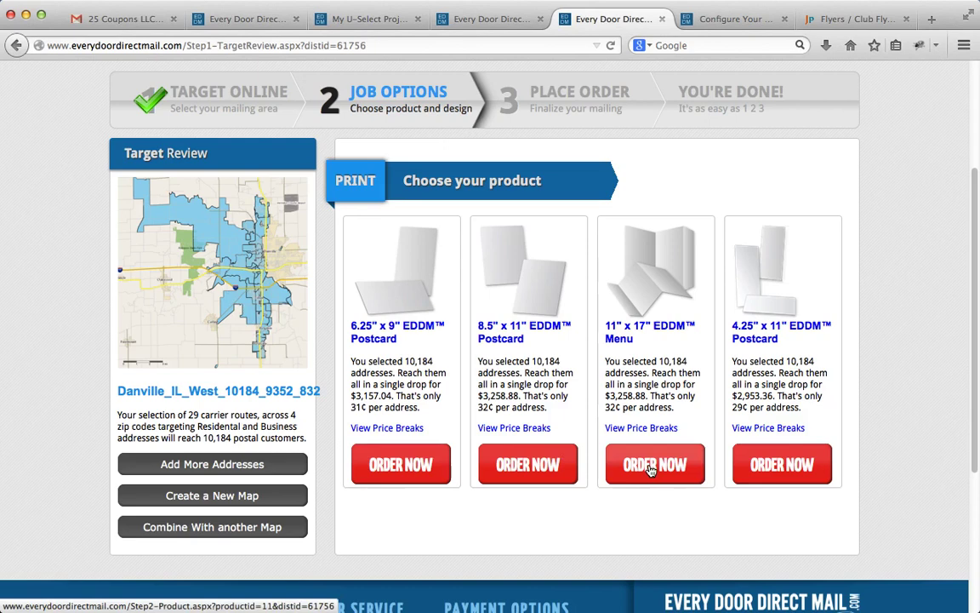
{"action": "left_click", "coordinate": [728, 18]}
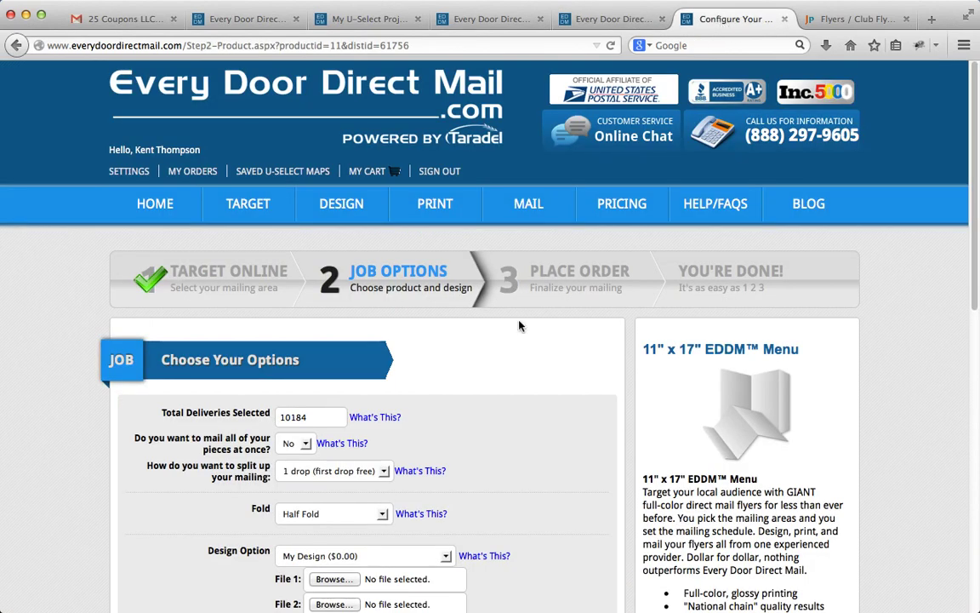
{"action": "scroll", "coordinate": [520, 326], "scroll_direction": "down", "scroll_amount": 3}
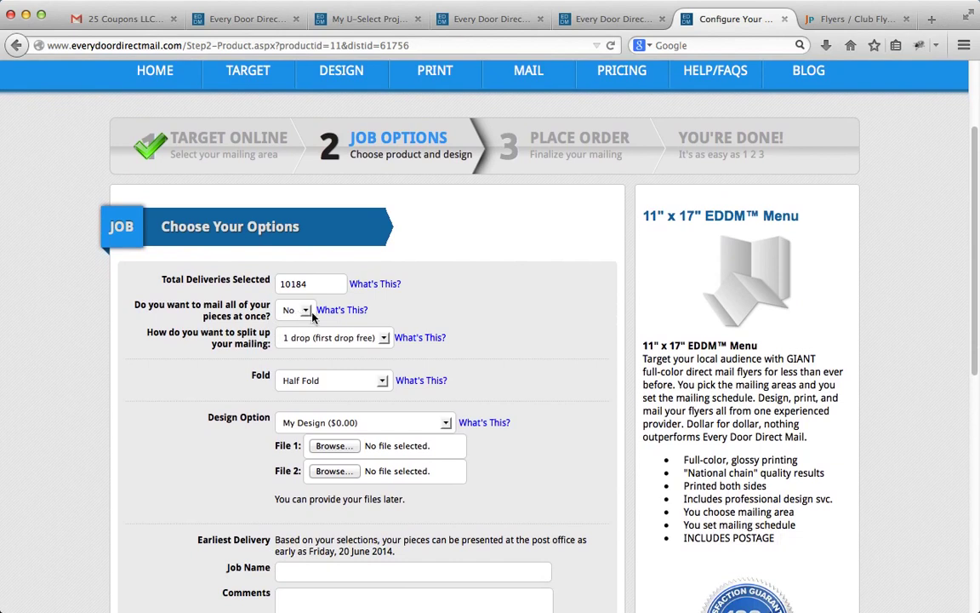
Switch the option to mail all pieces at once to Yes and back to No.
{"action": "left_click", "coordinate": [298, 312]}
{"action": "left_click", "coordinate": [293, 323]}
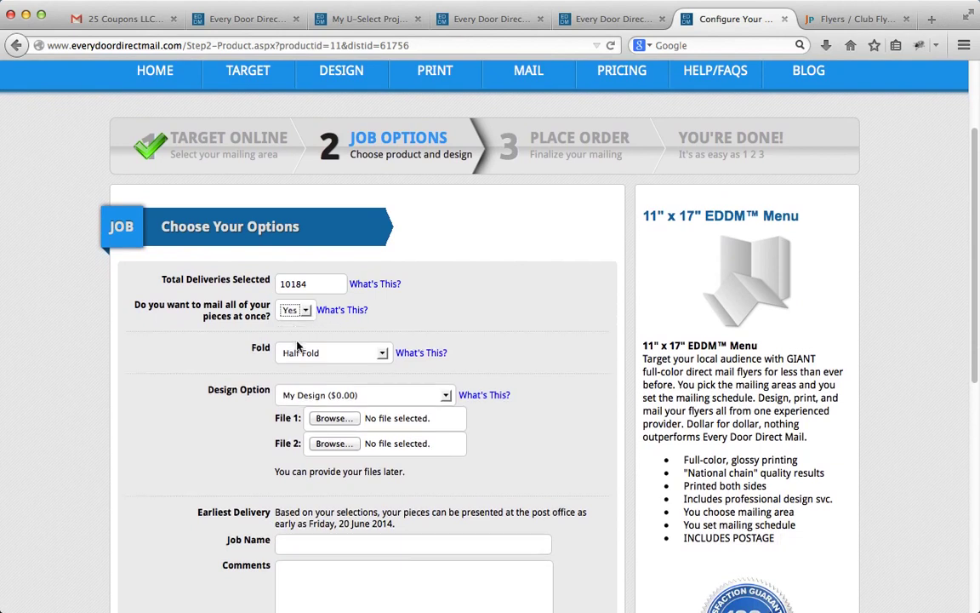
{"action": "left_click", "coordinate": [294, 311]}
{"action": "left_click", "coordinate": [298, 334]}
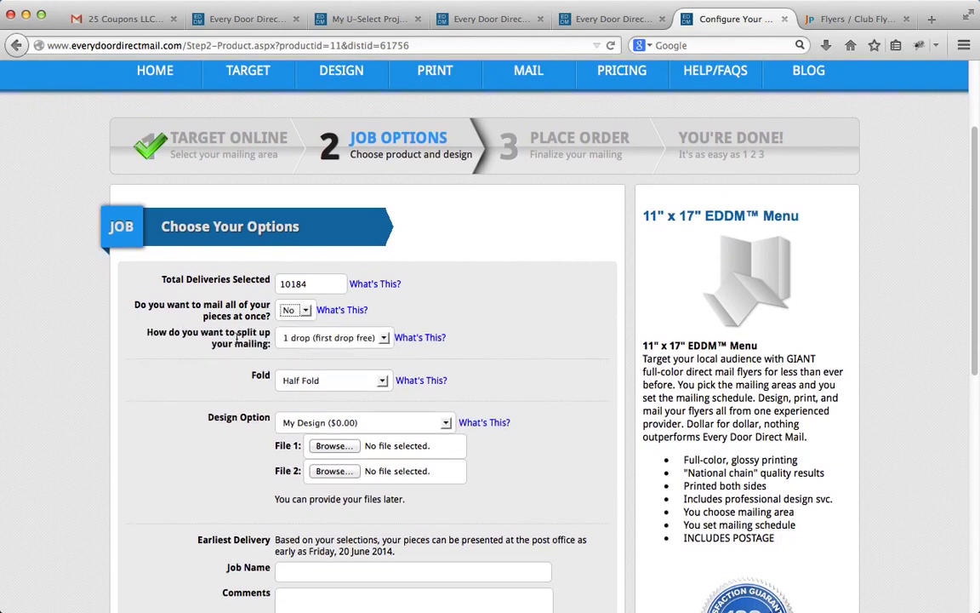
Split the mailing into 2 drops, then switch the mail drop schedule to Monthly and back to Weekly.
{"action": "left_click", "coordinate": [300, 339]}
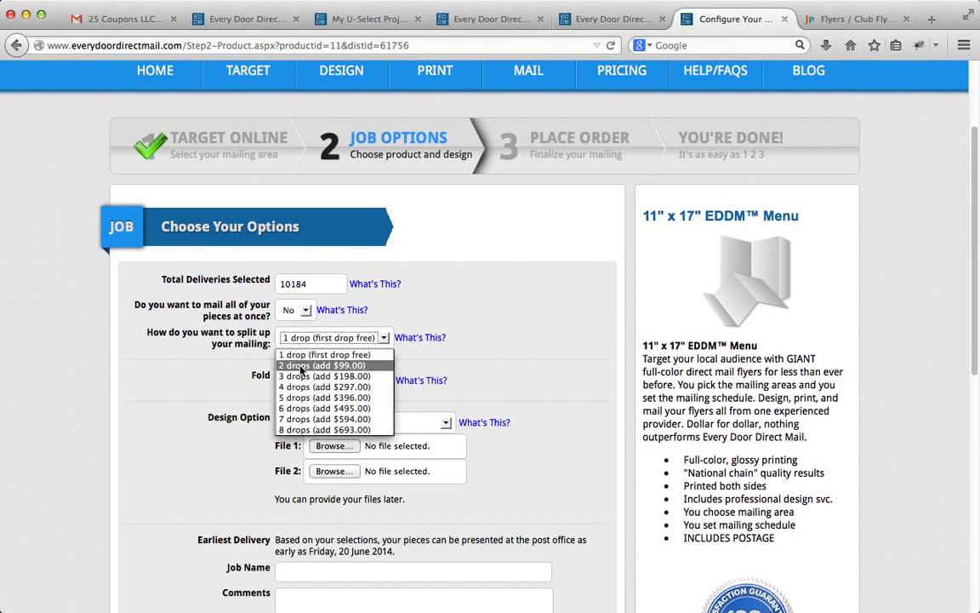
{"action": "left_click", "coordinate": [302, 365]}
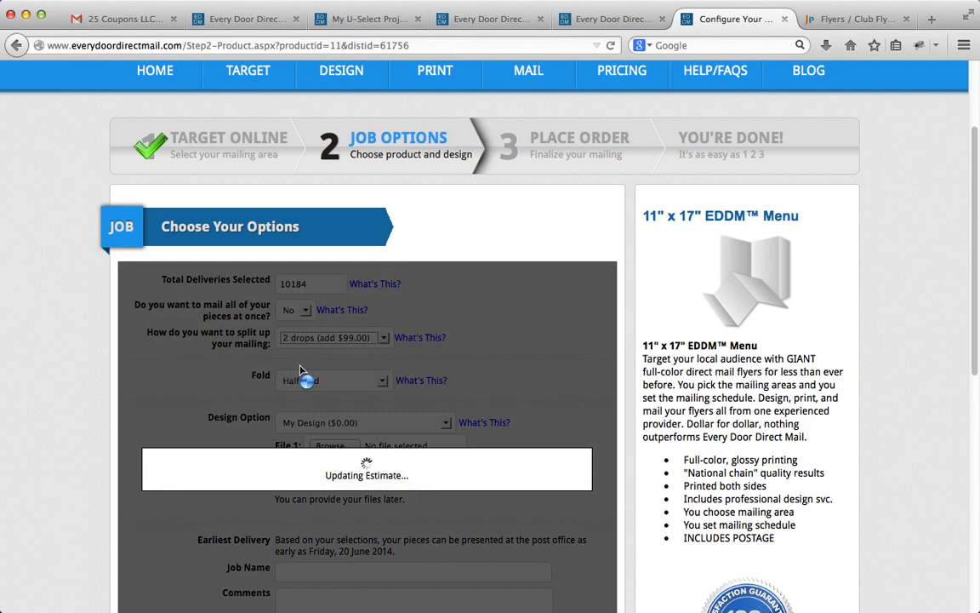
{"action": "left_click", "coordinate": [302, 366]}
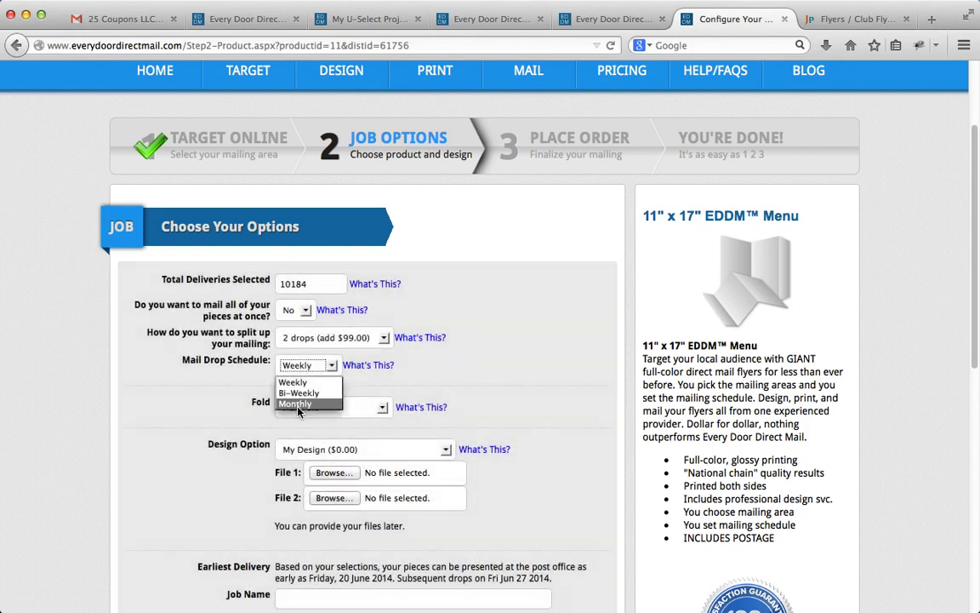
{"action": "left_click", "coordinate": [299, 408]}
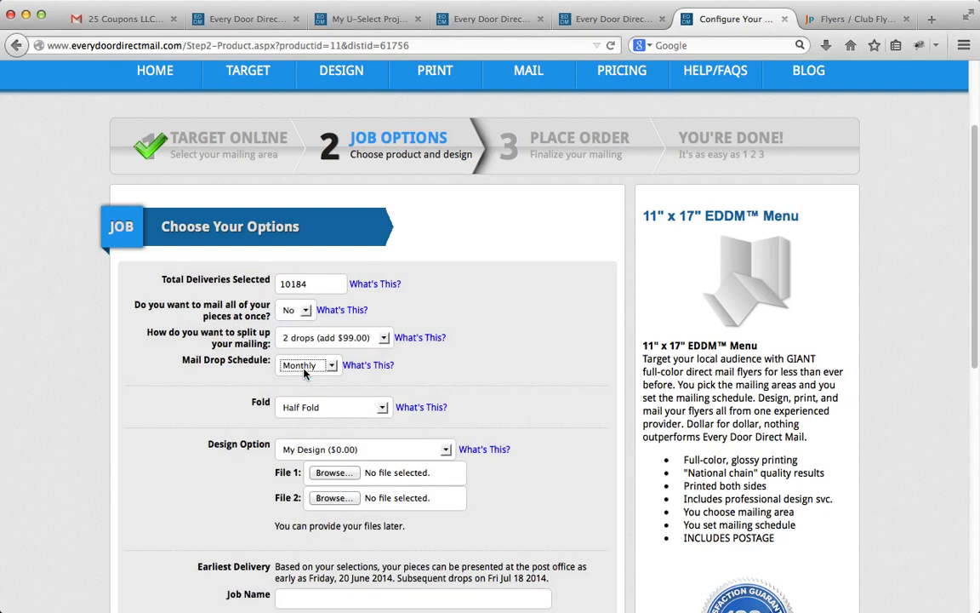
{"action": "left_click", "coordinate": [304, 368]}
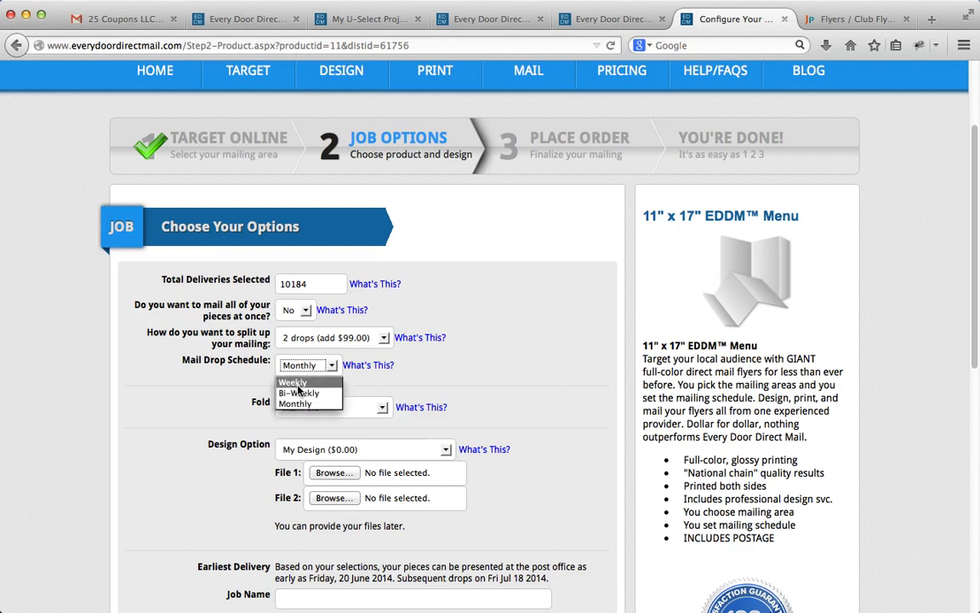
{"action": "left_click", "coordinate": [297, 385]}
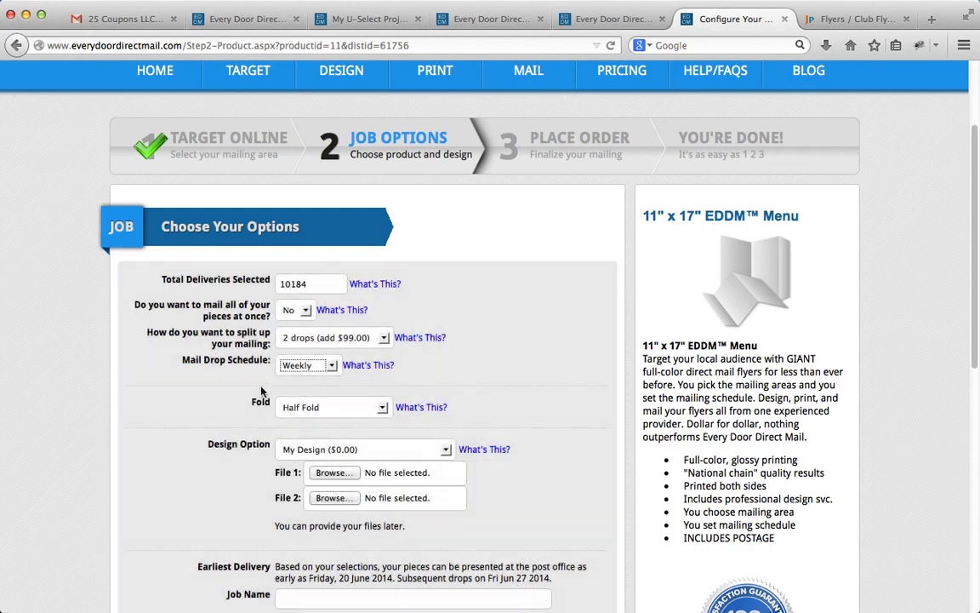
Review the fold, design, earliest delivery and job name options, and check the order's price per piece and total.
{"action": "scroll", "coordinate": [251, 432], "scroll_direction": "down", "scroll_amount": 1}
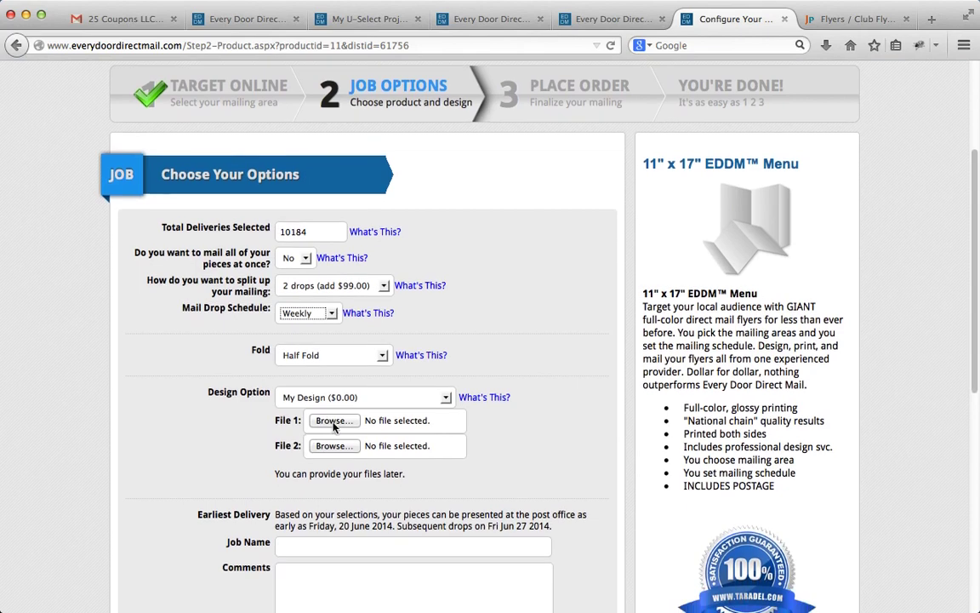
{"action": "scroll", "coordinate": [226, 497], "scroll_direction": "down", "scroll_amount": 2}
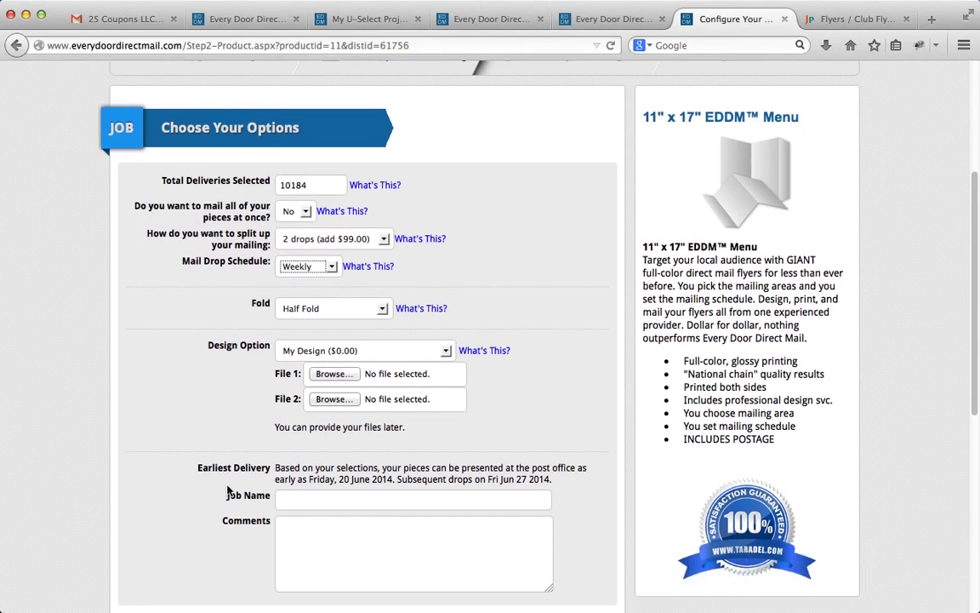
{"action": "scroll", "coordinate": [226, 498], "scroll_direction": "up", "scroll_amount": 2}
{"action": "scroll", "coordinate": [225, 498], "scroll_direction": "down", "scroll_amount": 5}
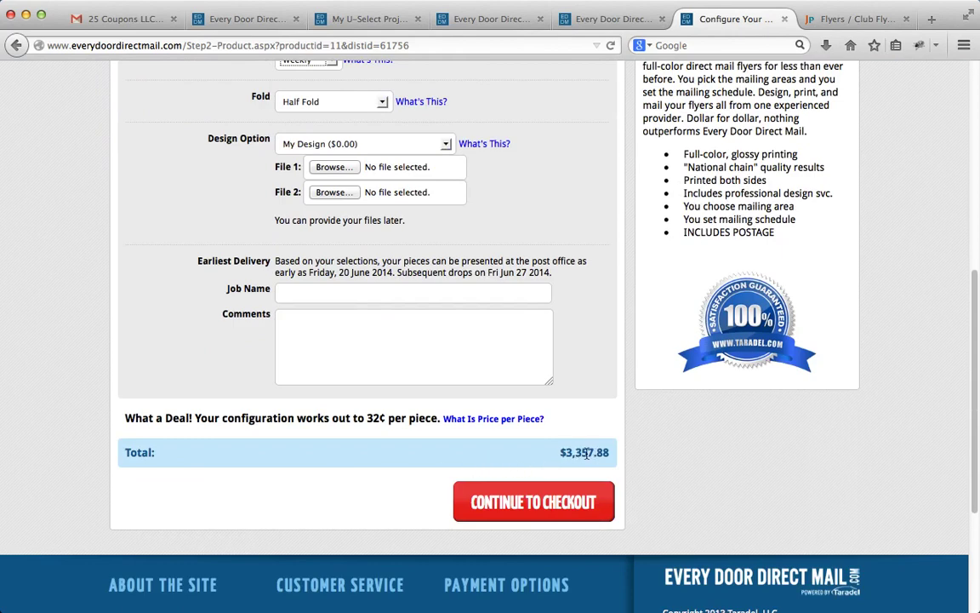
{"action": "scroll", "coordinate": [575, 452], "scroll_direction": "up", "scroll_amount": 8}
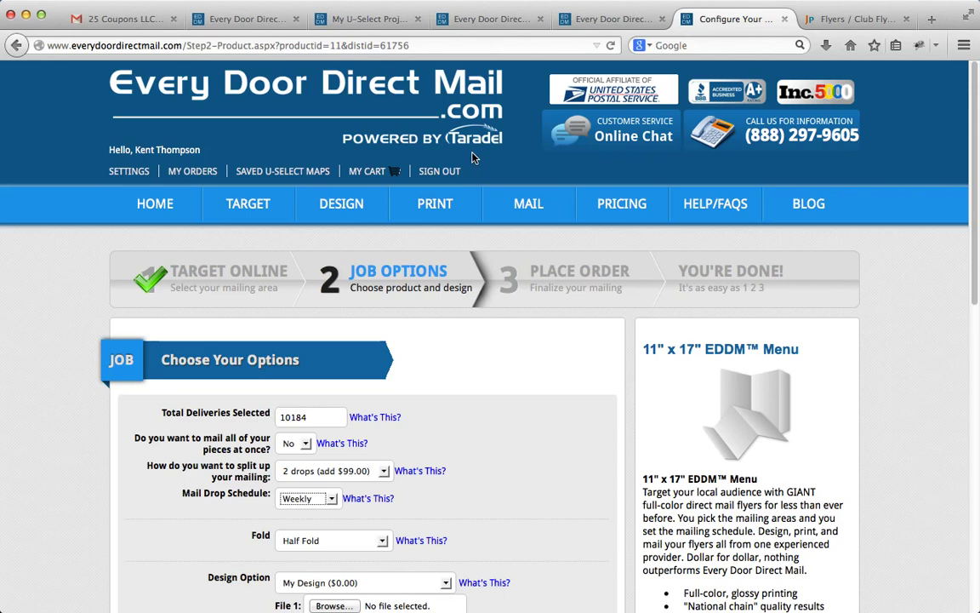
Switch to the Jiperior Print flyers page and expand the 11" x 17" flyer's 60 lb. Text Stock, Coated Matte option.
{"action": "left_click", "coordinate": [849, 21]}
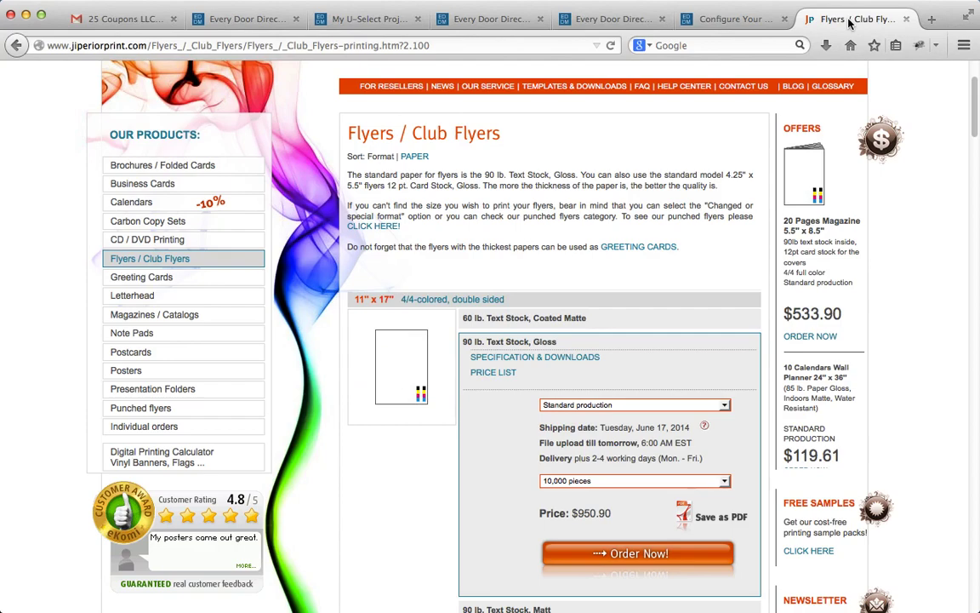
{"action": "scroll", "coordinate": [476, 136], "scroll_direction": "up", "scroll_amount": 3}
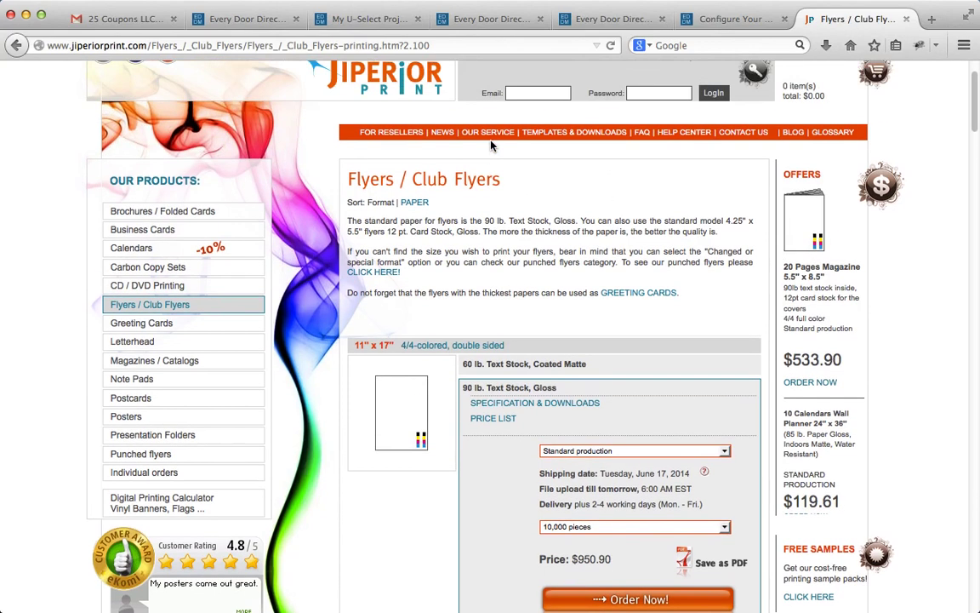
{"action": "scroll", "coordinate": [491, 145], "scroll_direction": "down", "scroll_amount": 5}
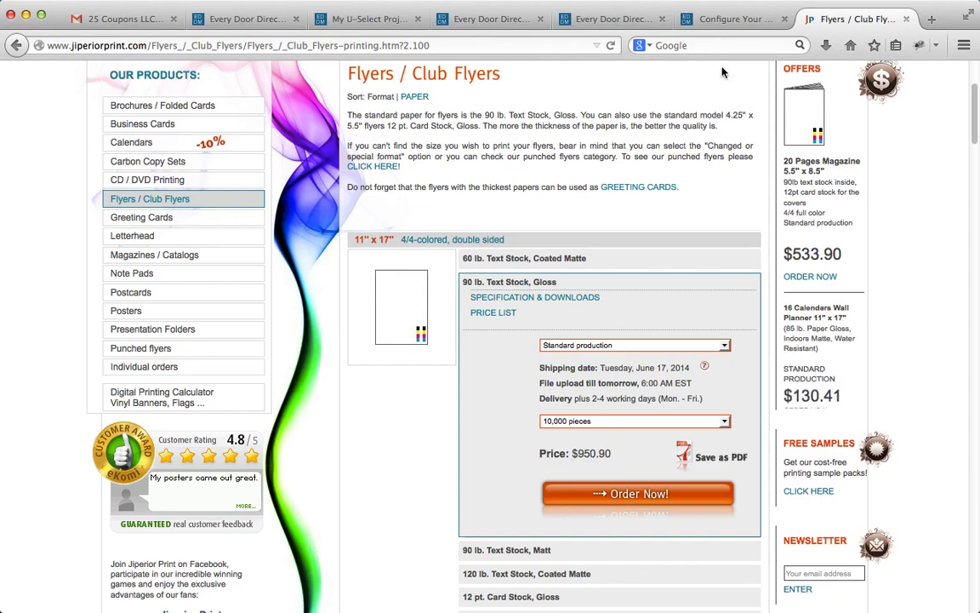
{"action": "left_click", "coordinate": [545, 258]}
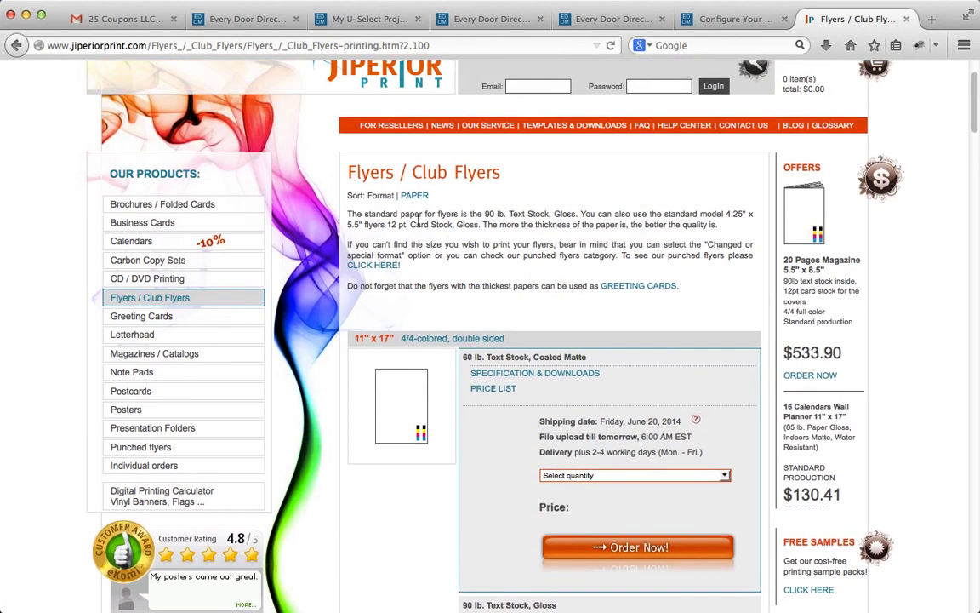
{"action": "scroll", "coordinate": [419, 219], "scroll_direction": "up", "scroll_amount": 1}
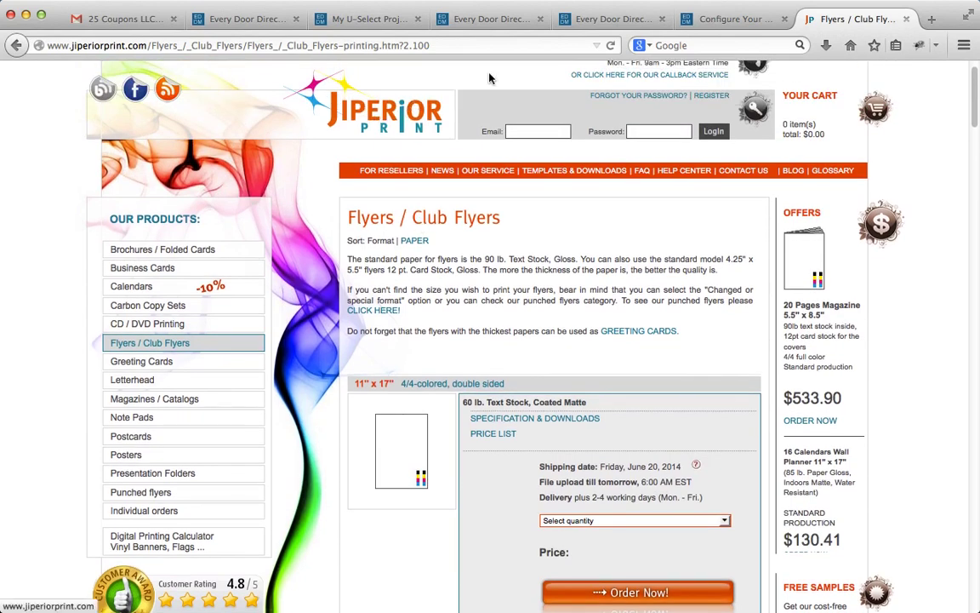
Return to the 11" x 17" EDDM Menu job options page and look over the chosen mailing settings again.
{"action": "left_click", "coordinate": [731, 23]}
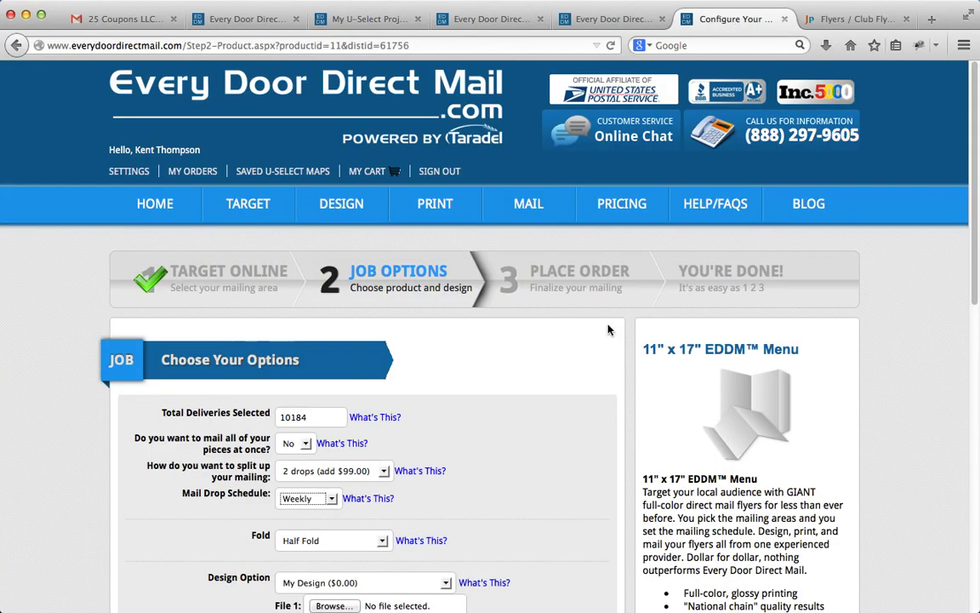
{"action": "scroll", "coordinate": [608, 329], "scroll_direction": "down", "scroll_amount": 2}
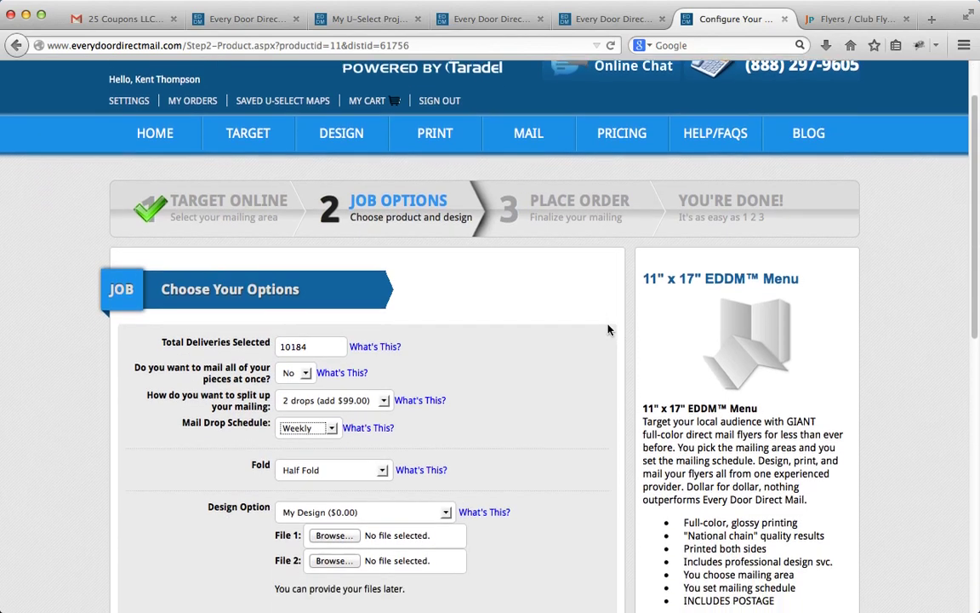
{"action": "scroll", "coordinate": [609, 330], "scroll_direction": "down", "scroll_amount": 2}
{"action": "scroll", "coordinate": [608, 329], "scroll_direction": "up", "scroll_amount": 4}
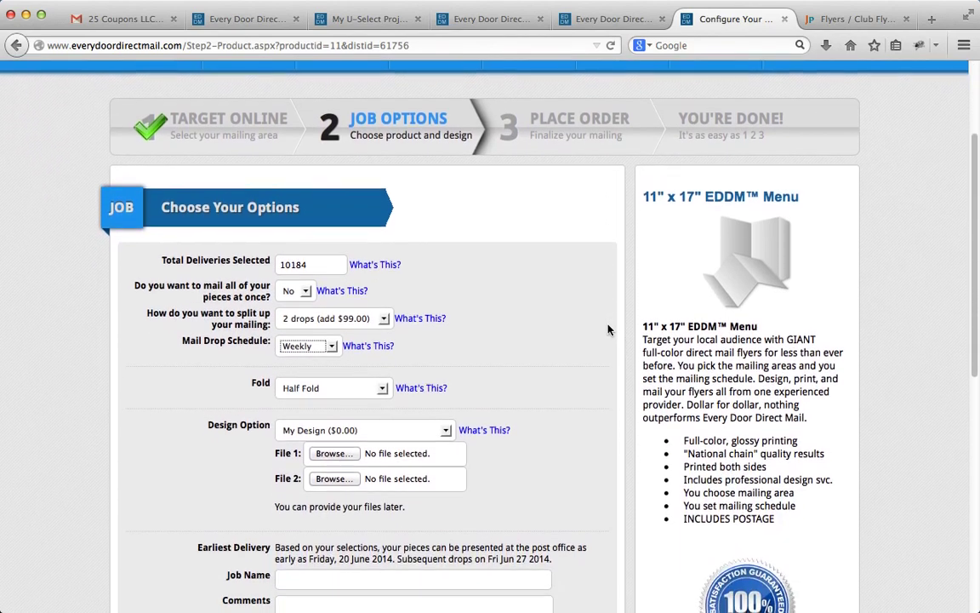
{"action": "scroll", "coordinate": [609, 330], "scroll_direction": "down", "scroll_amount": 1}
{"action": "scroll", "coordinate": [609, 329], "scroll_direction": "up", "scroll_amount": 1}
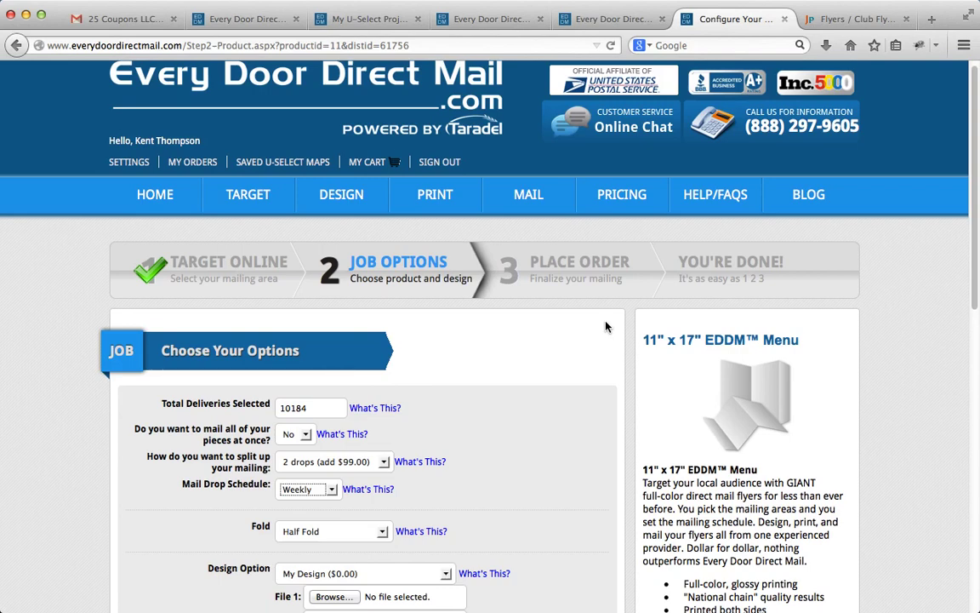
{"action": "scroll", "coordinate": [605, 326], "scroll_direction": "up", "scroll_amount": 1}
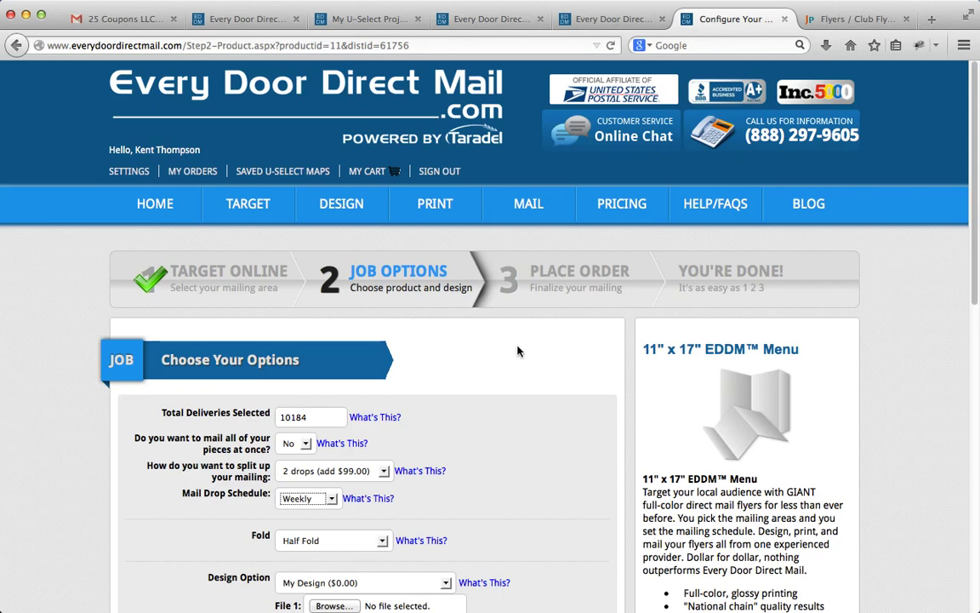
Revisit the Jiperior Print flyers page and switch to the Danville_zone_map.png preview in Gmail.
{"action": "left_click", "coordinate": [874, 20]}
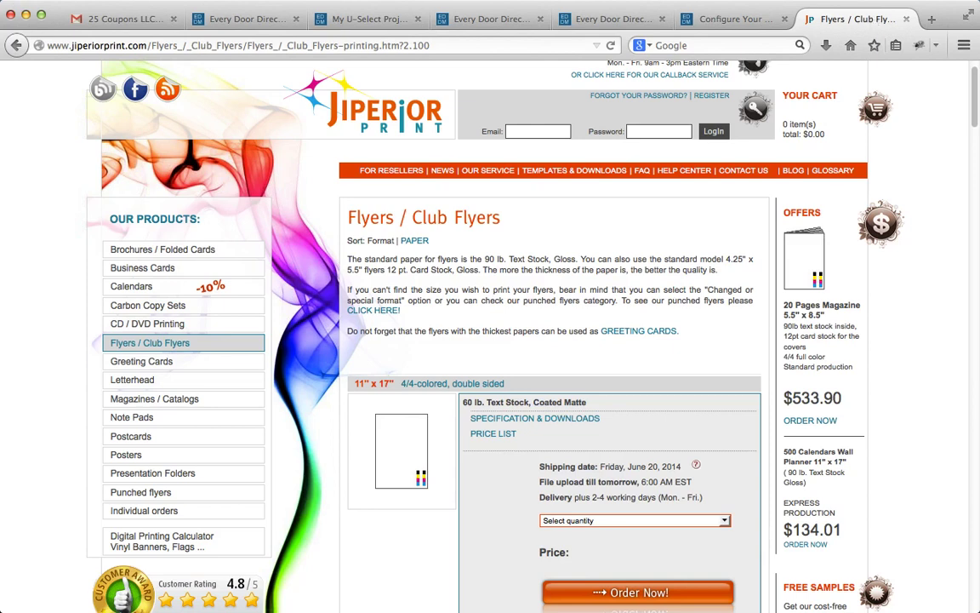
{"action": "key", "text": "ctrl+Tab"}
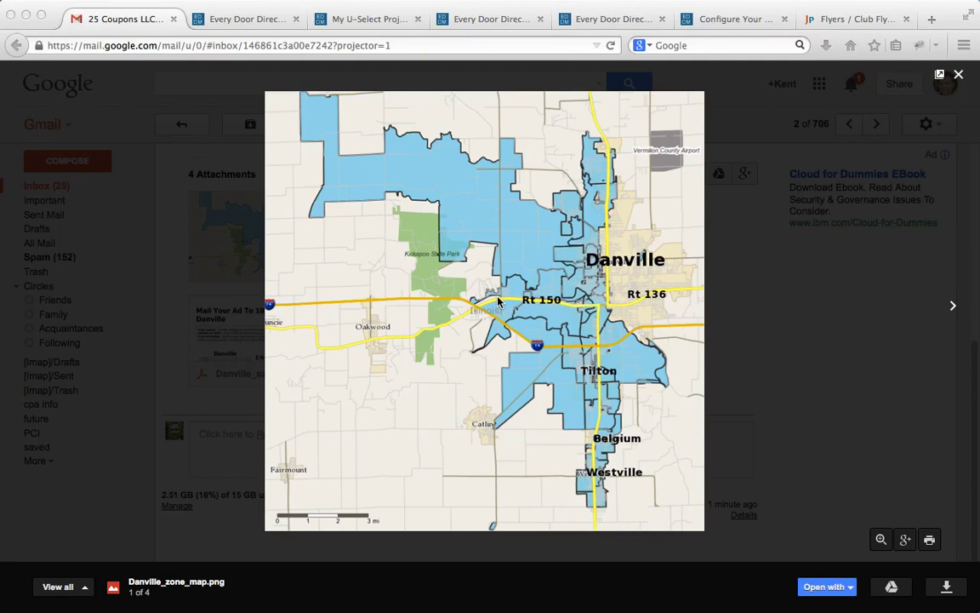